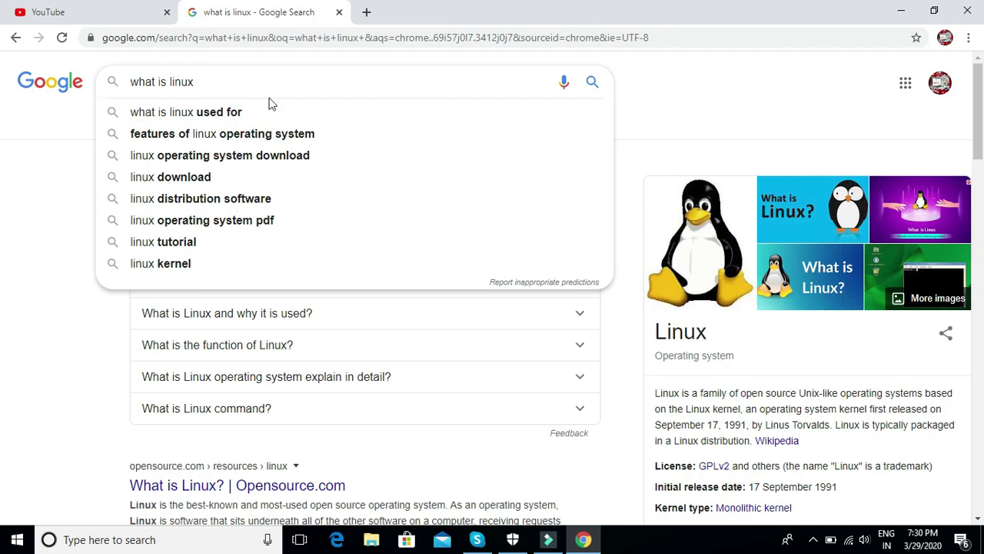
Step: Search 'ubuntu iso' in a new tab and open the Ubuntu Desktop 18.04.4 LTS download page
left_click(361, 17)
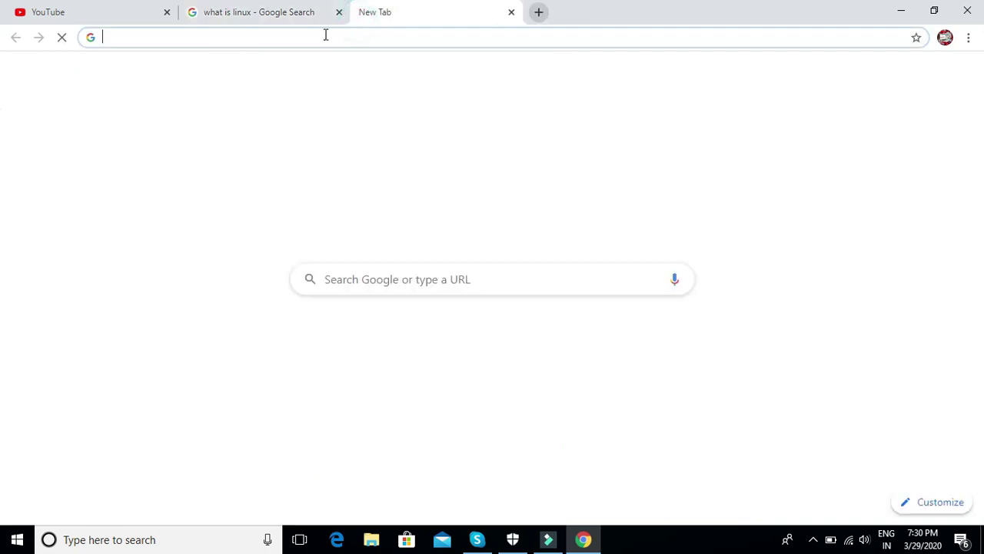
type("ubu")
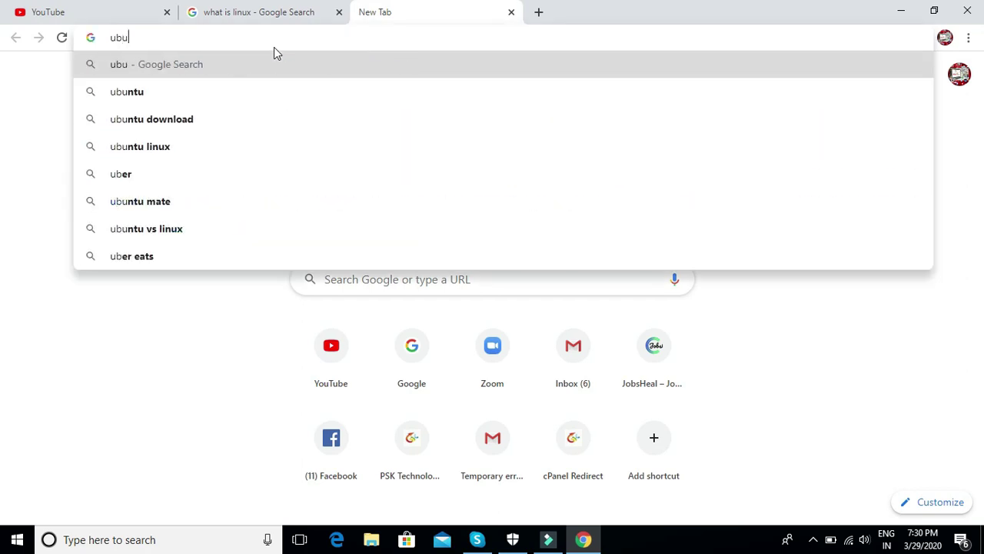
type("ntu iso")
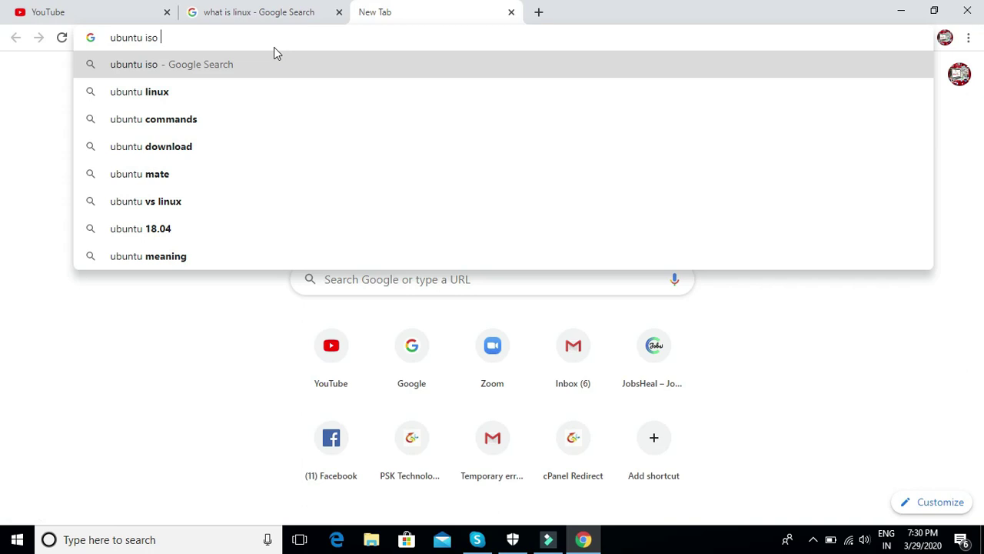
left_click(171, 92)
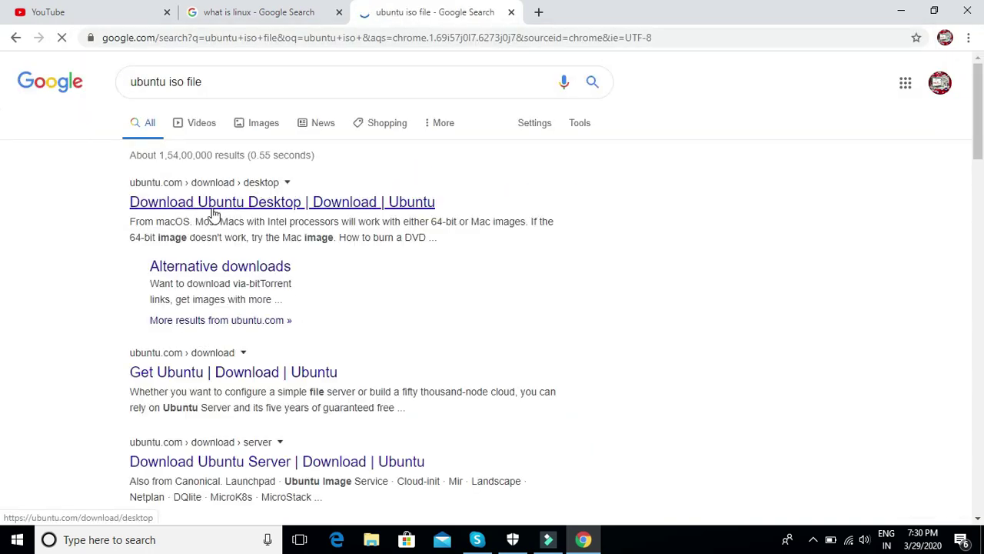
left_click(222, 209)
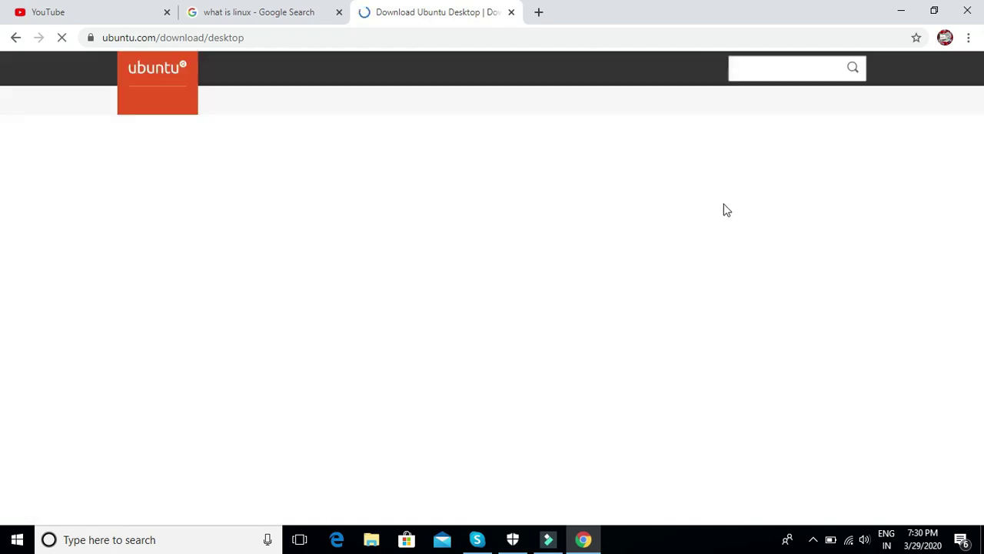
left_click_drag(982, 121, 982, 174)
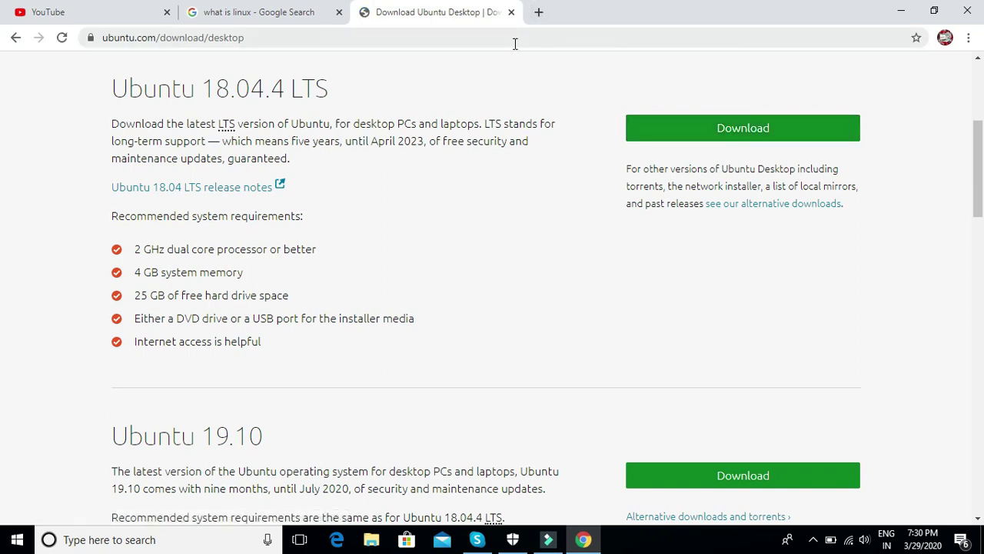
left_click(934, 10)
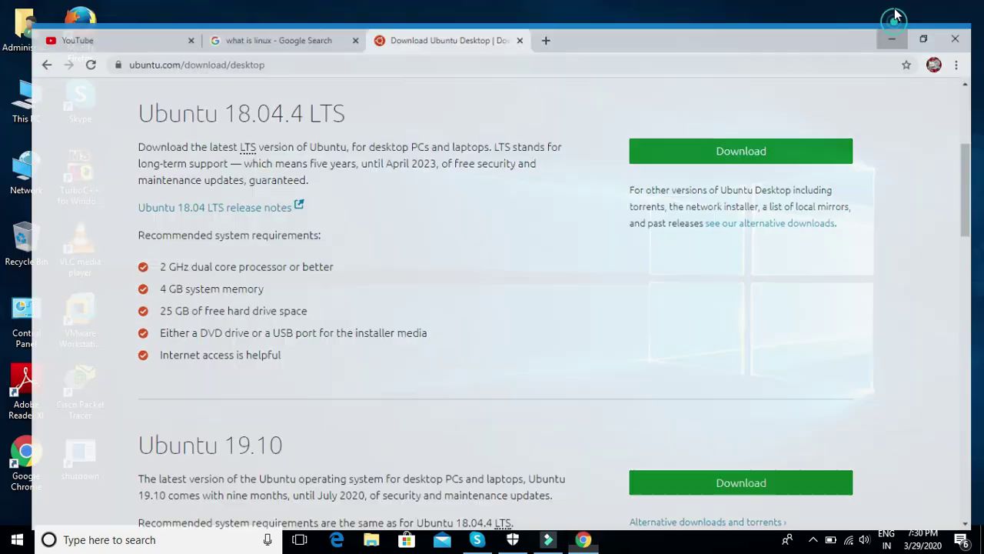
Step: Browse This PC to the os folder on Local Disk (E:), then close Explorer and launch VMware Workstation
double_click(26, 98)
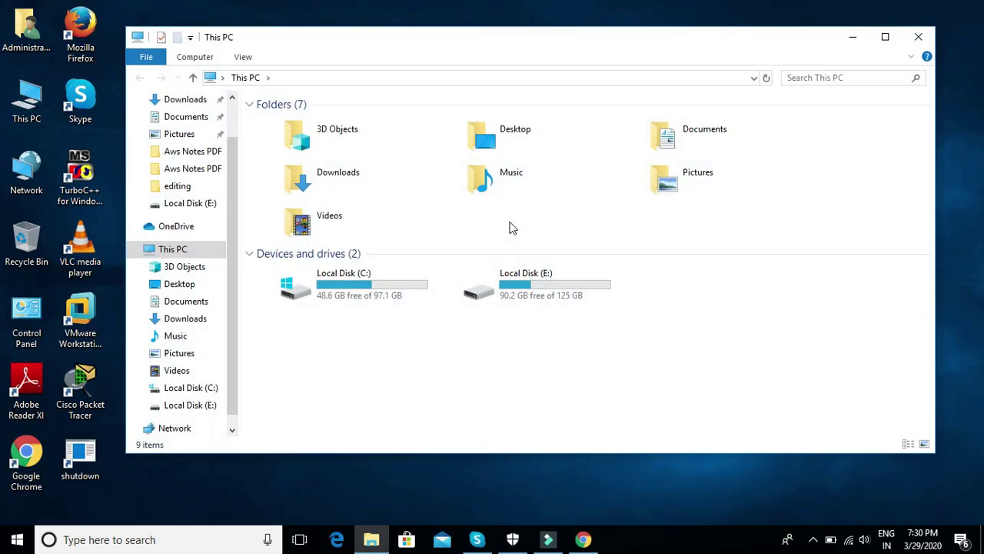
double_click(529, 284)
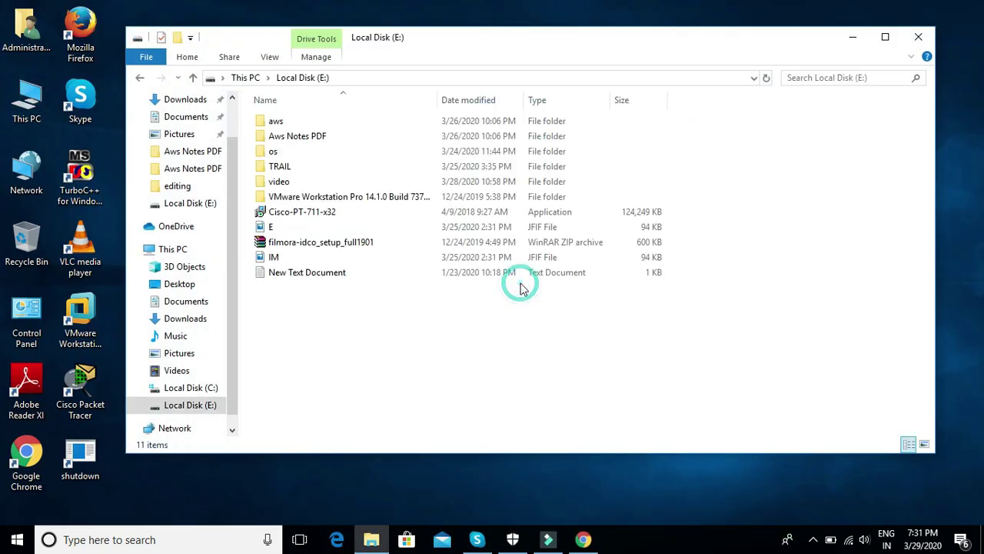
double_click(269, 154)
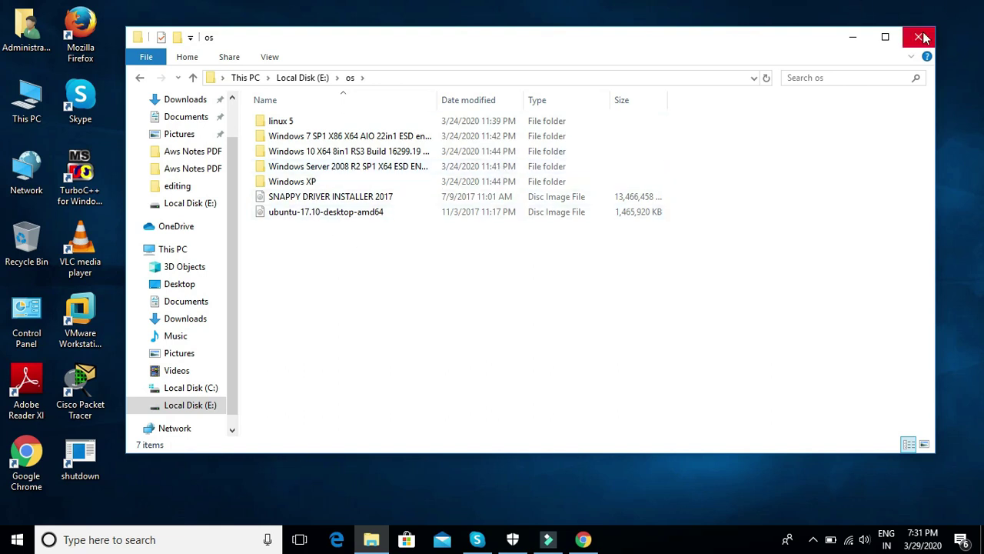
left_click(920, 36)
double_click(80, 319)
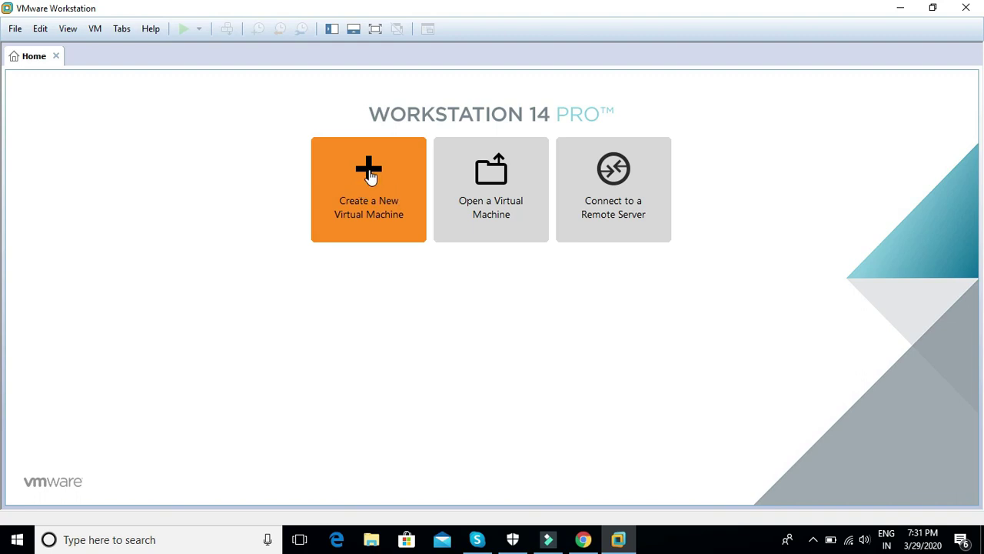
Step: Start a Typical new virtual machine using the ubuntu-17.10-desktop-amd64 image as installer disc
left_click(370, 176)
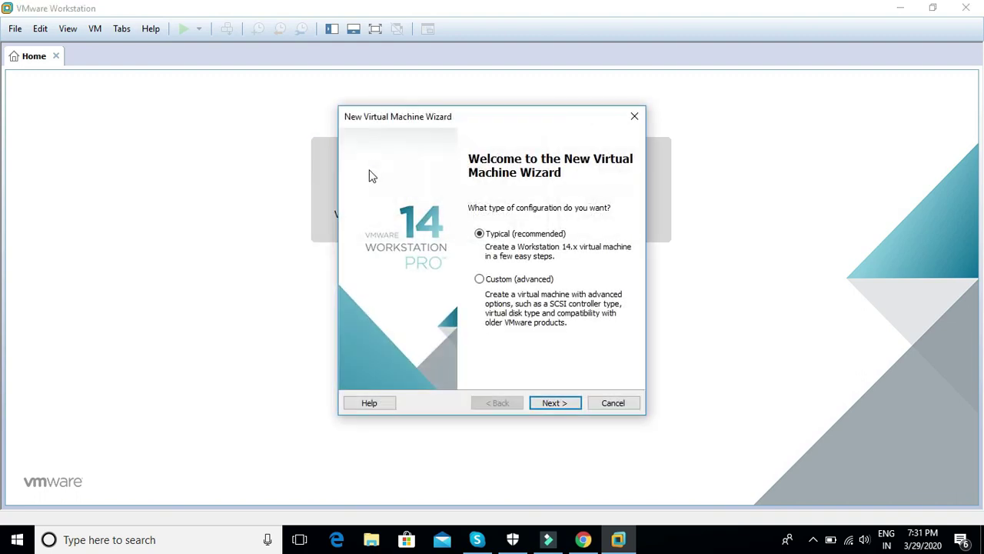
left_click(554, 406)
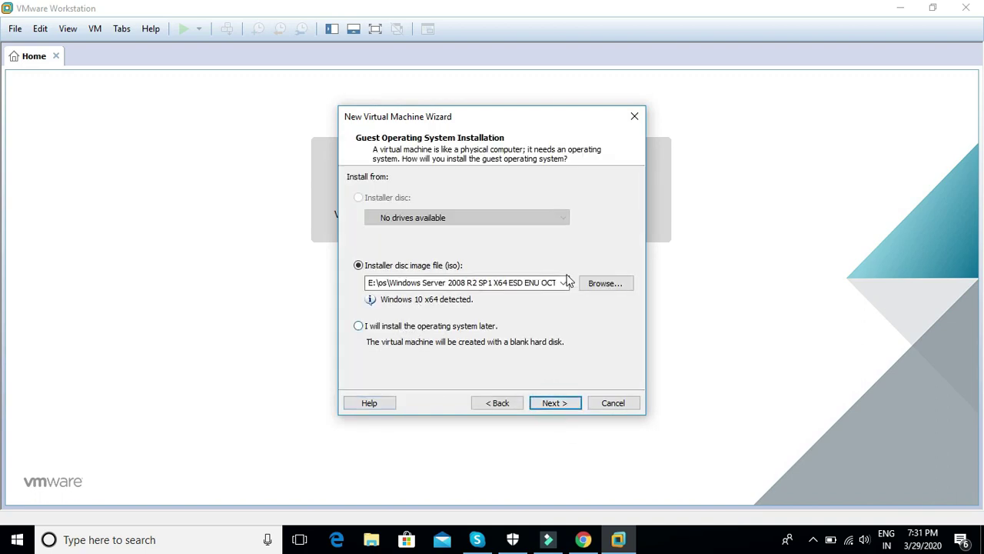
left_click(614, 285)
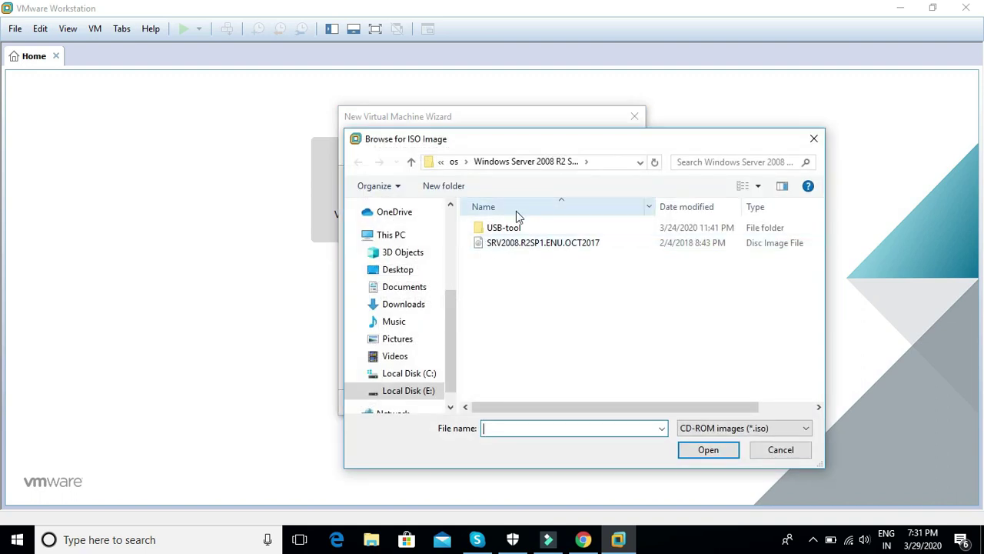
left_click(412, 163)
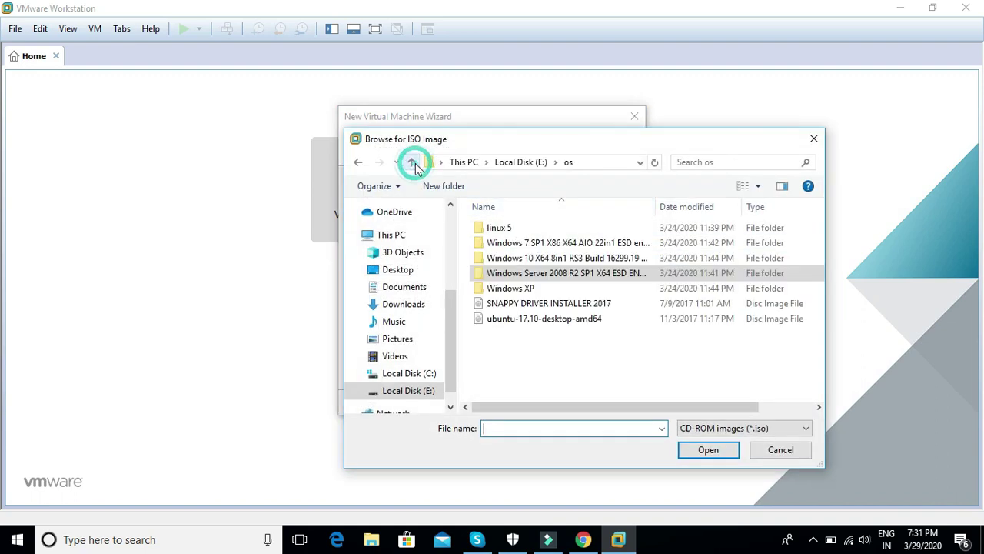
double_click(522, 319)
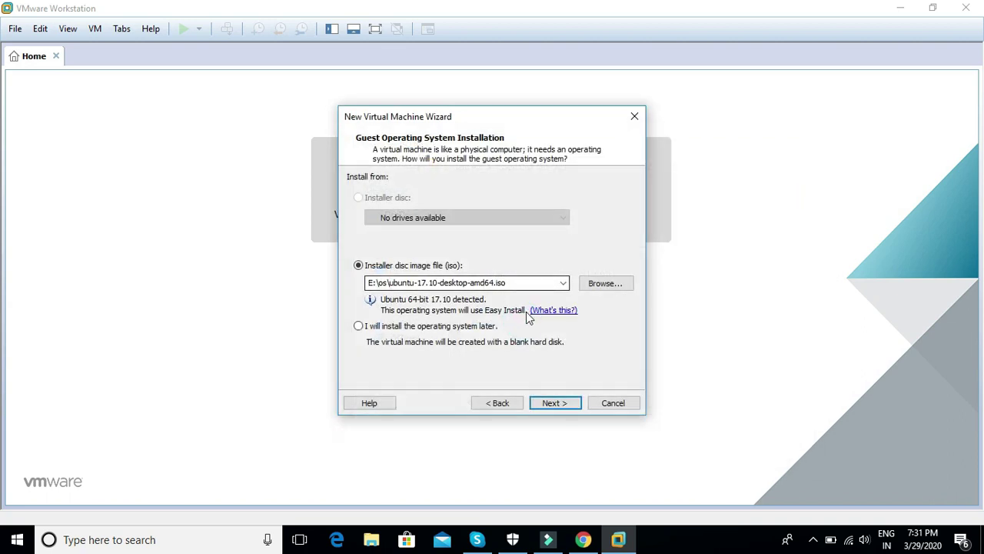
left_click(551, 402)
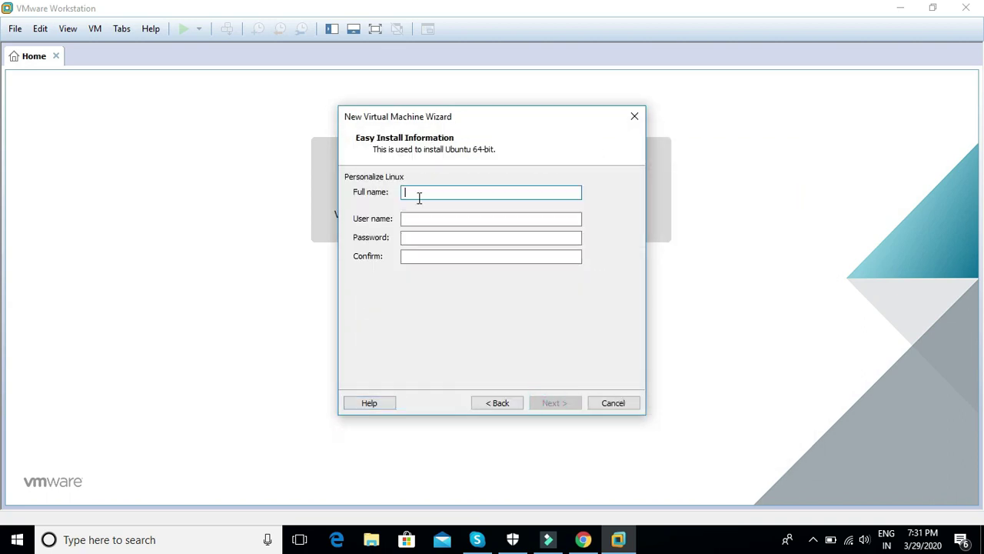
Step: Enter the Easy Install full name, user name and confirmed password for the Linux account
left_click(413, 192)
type("psk techn")
left_click(410, 218)
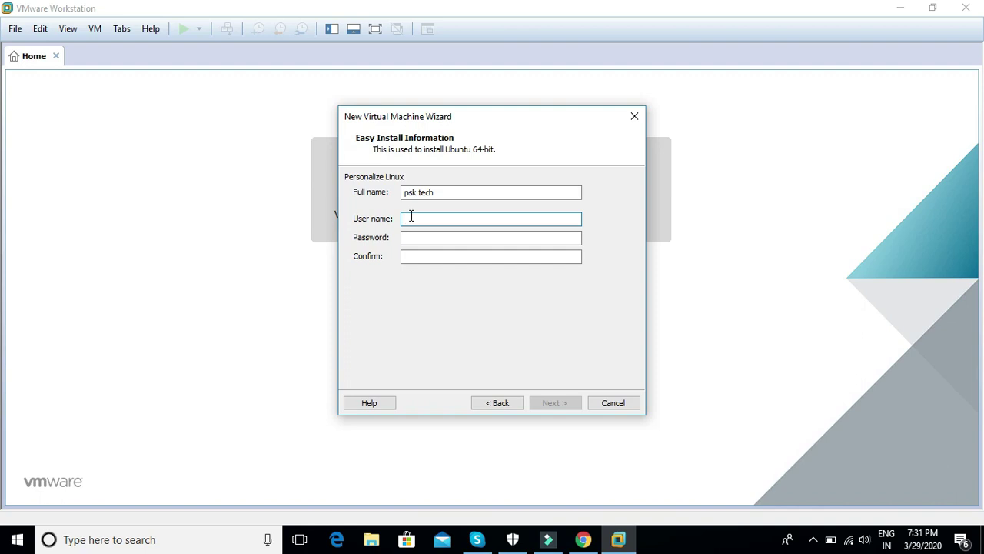
type("ubuntu")
left_click(414, 239)
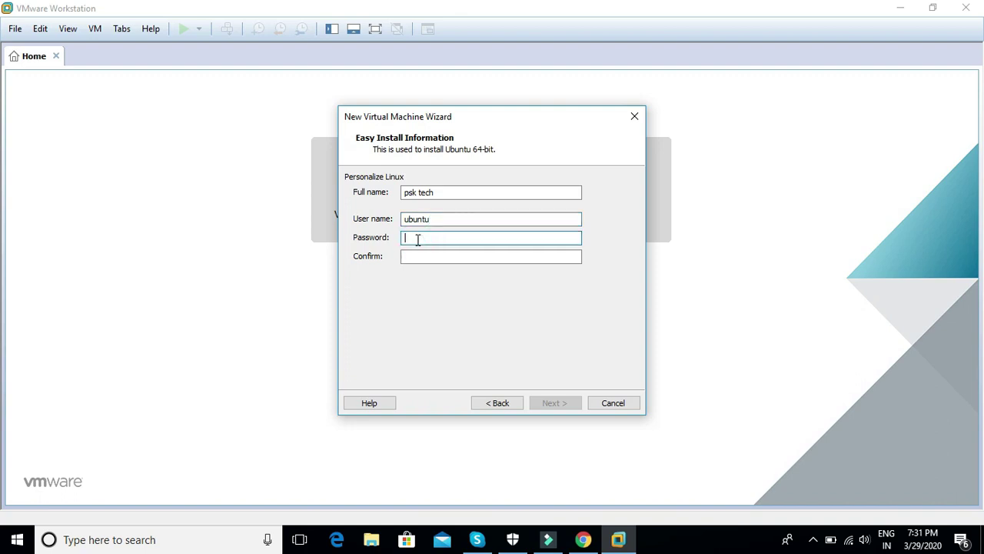
type("123456")
key("Tab")
type("12345")
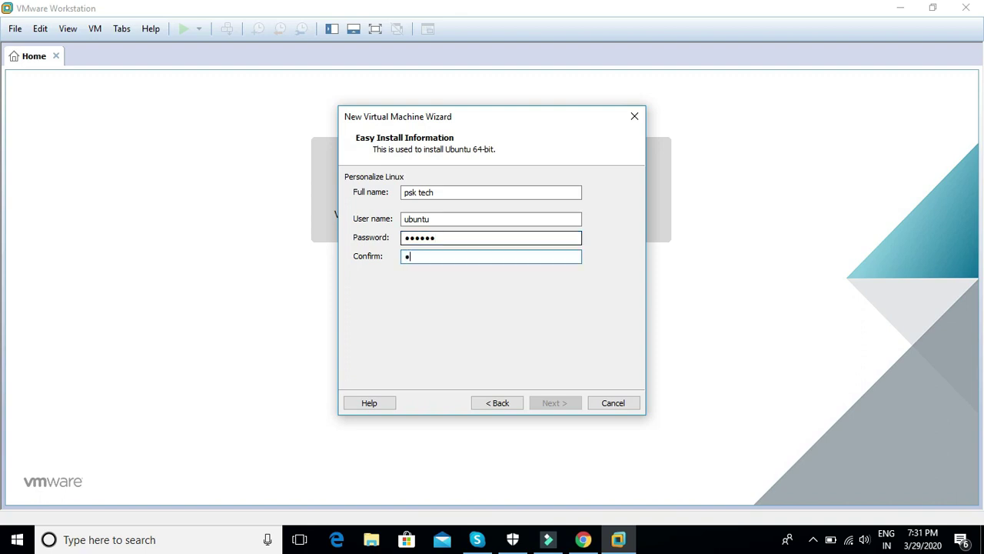
type("6")
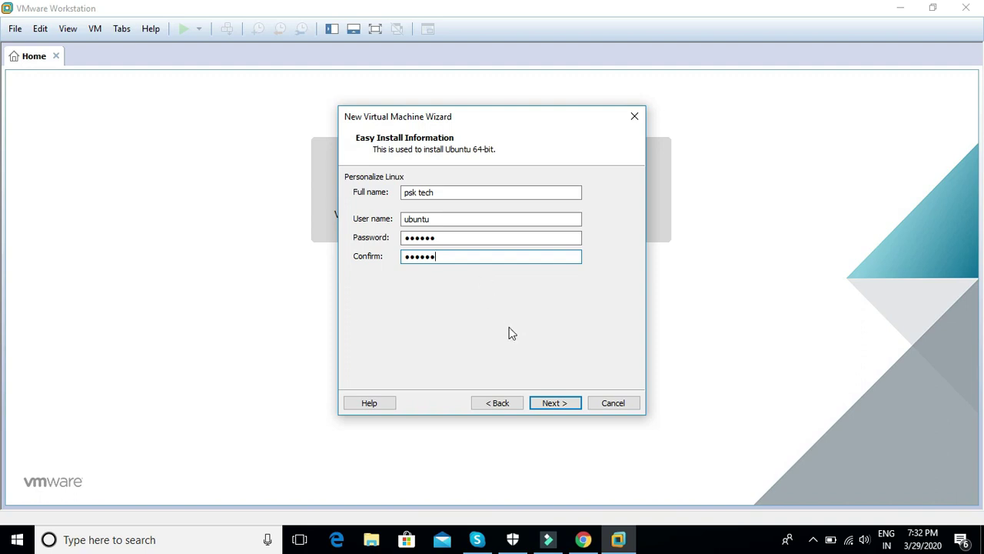
left_click(555, 403)
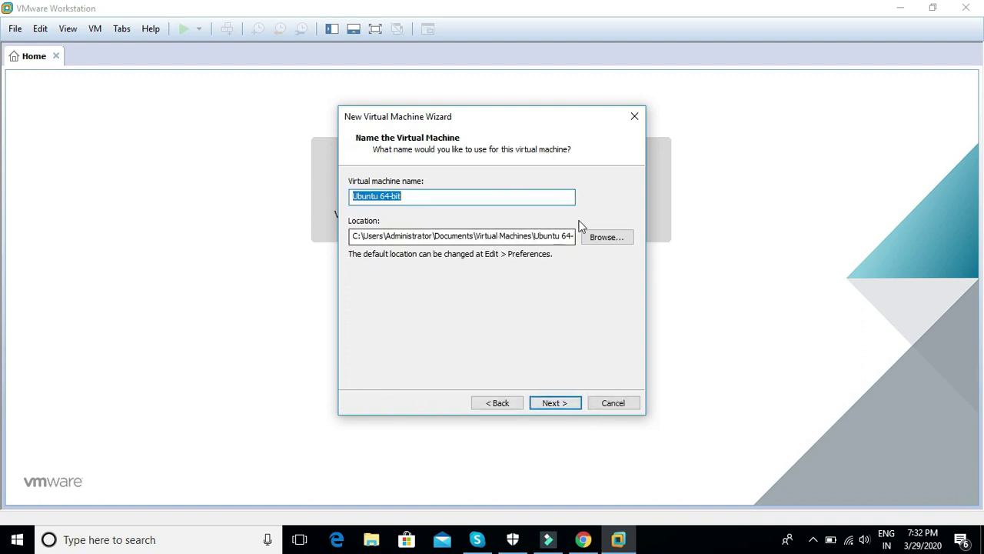
Step: Keep the name Ubuntu 64-bit, set the maximum disk size to 30 GB, and finish the wizard
left_click(555, 403)
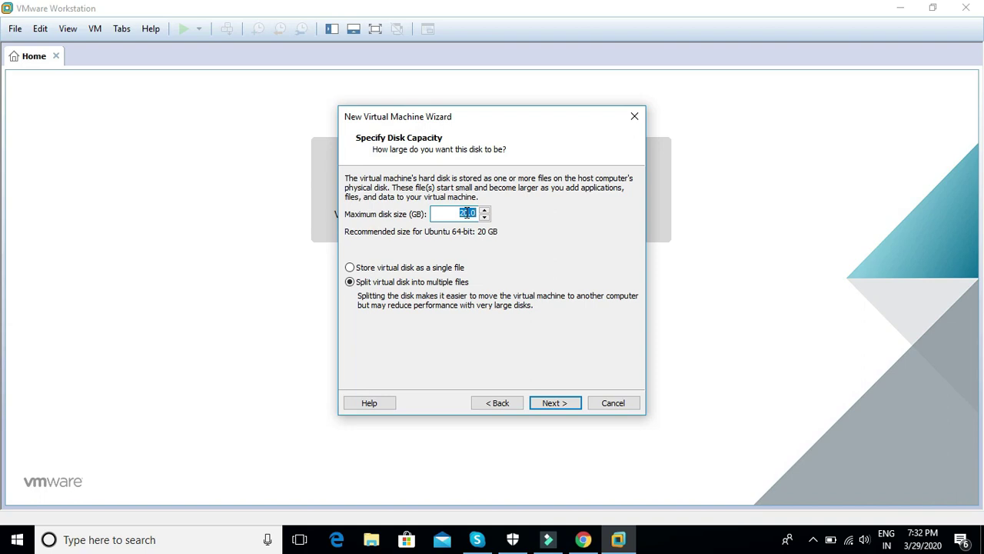
left_click_drag(468, 213, 438, 214)
type("30")
left_click(548, 404)
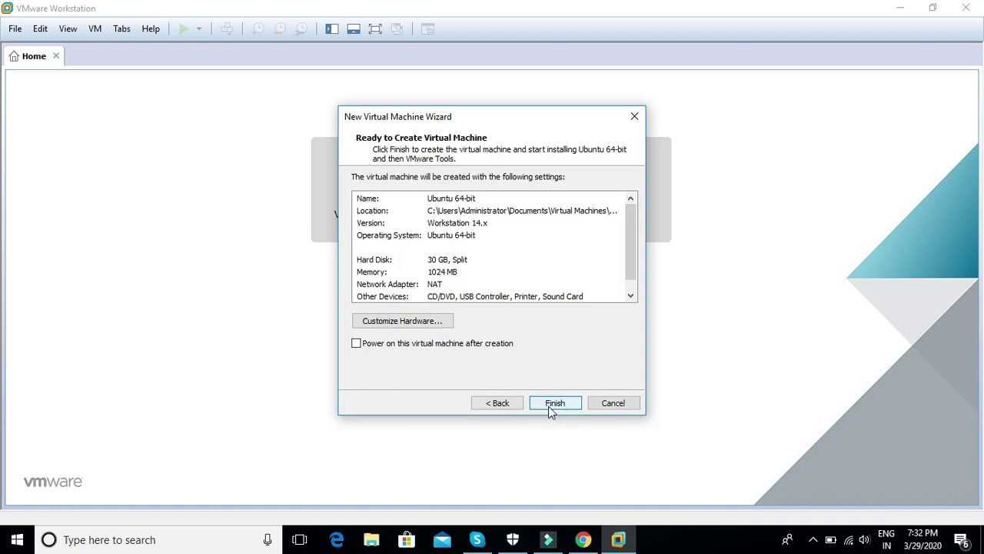
left_click(552, 401)
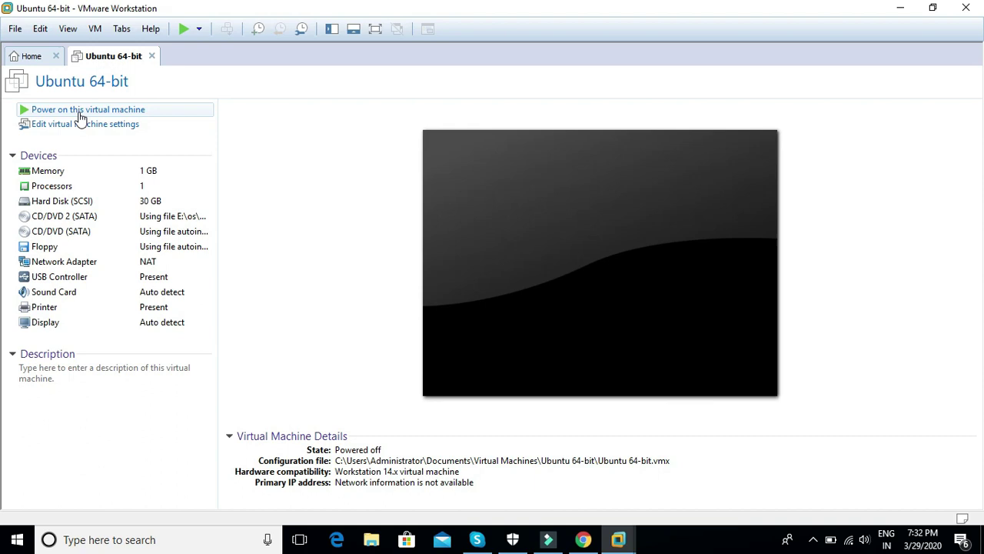
Step: Switch to full screen, power on Ubuntu 64-bit, and dismiss the Removable Devices notice
left_click(376, 29)
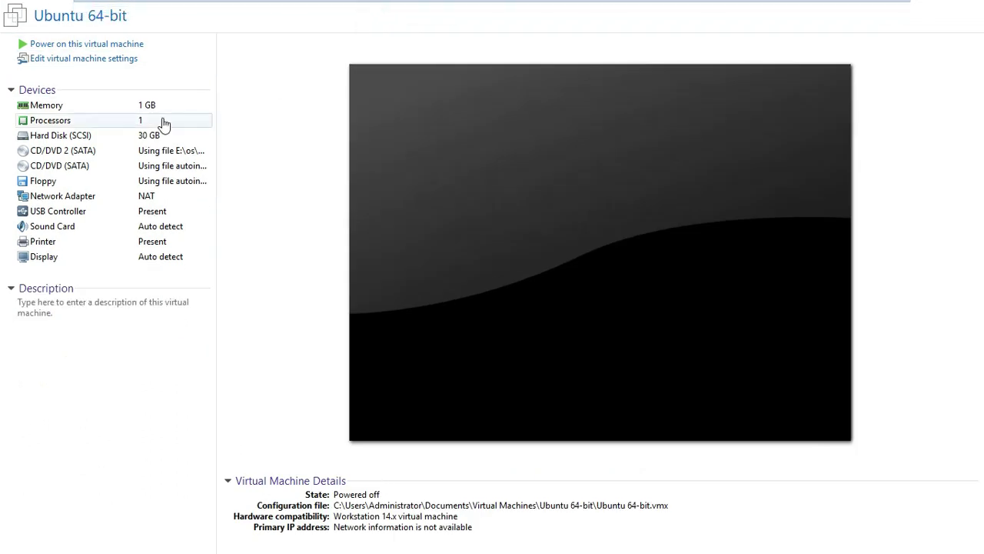
left_click(73, 44)
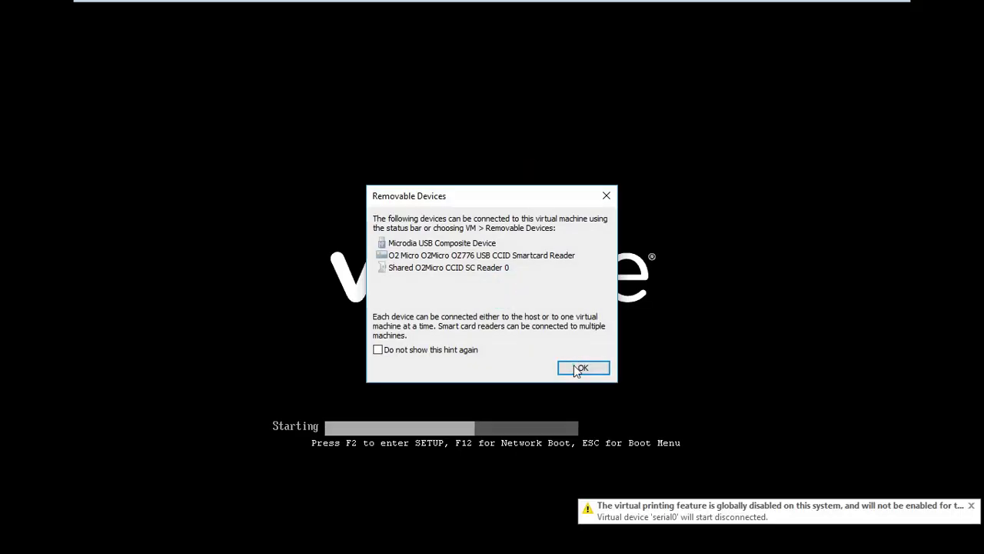
left_click(574, 364)
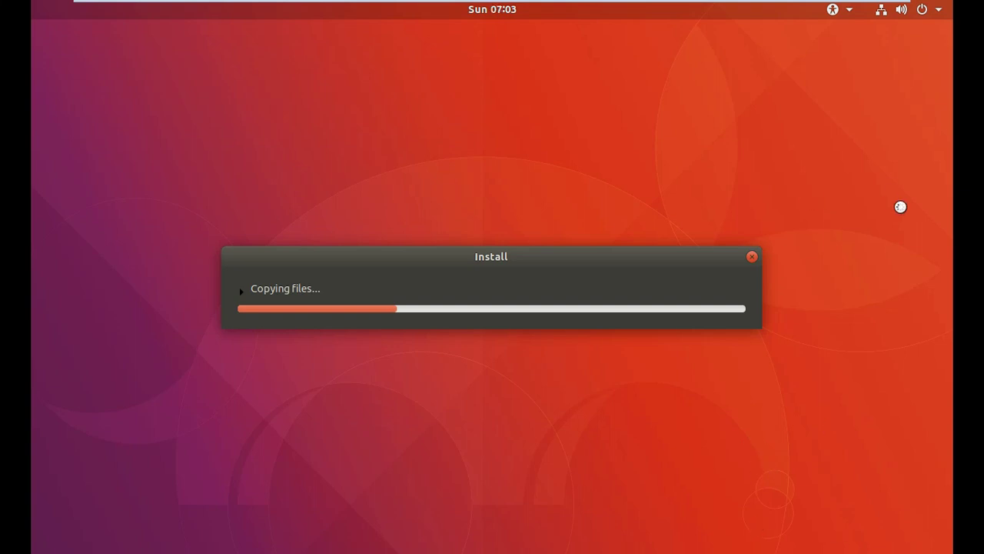
Step: Wait while the Ubuntu installer copies files and the VM reboots
mouse_move(488, 8)
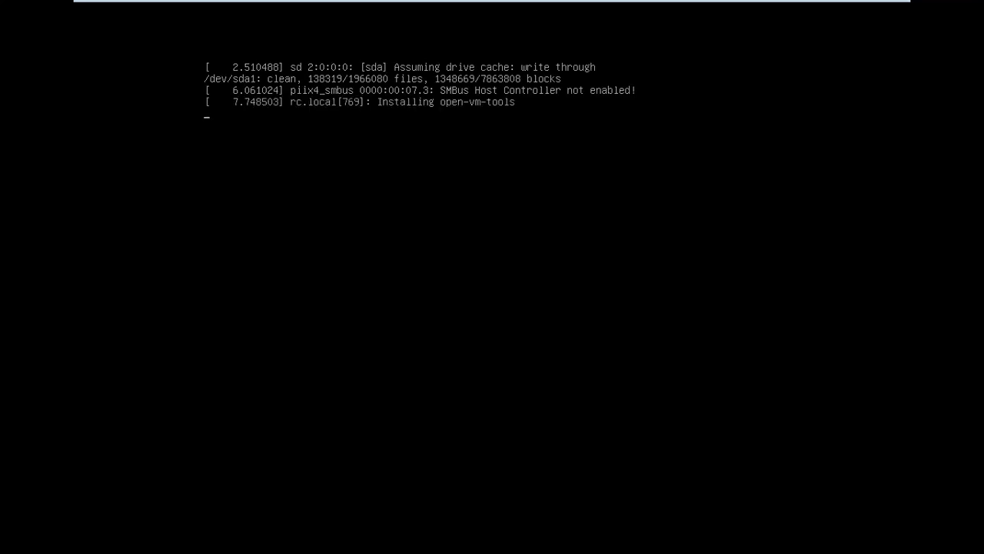
Step: Capture input into the VM and wait for the GDM login screen to appear
left_click(430, 213)
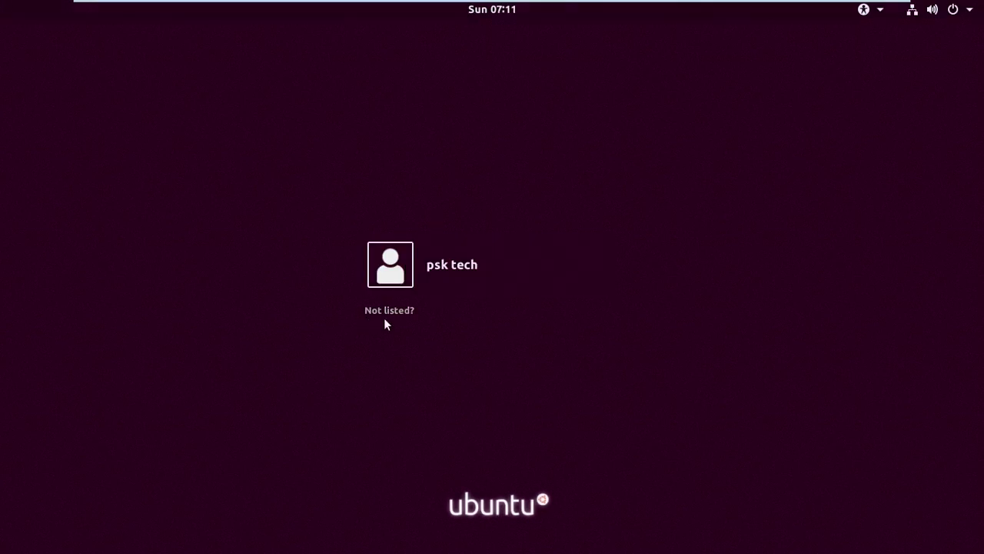
mouse_move(501, 6)
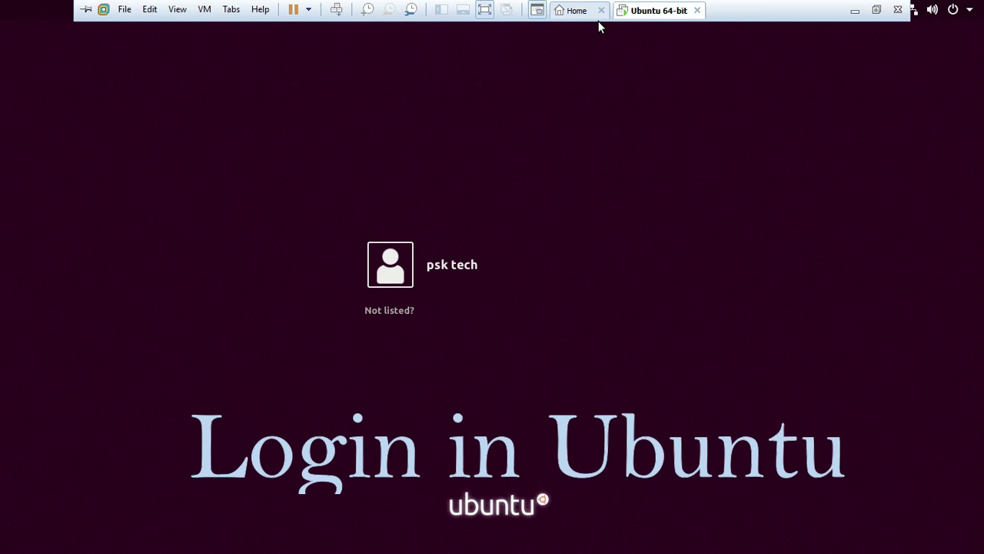
Step: Select the user account and enter its password to sign in
left_click(449, 278)
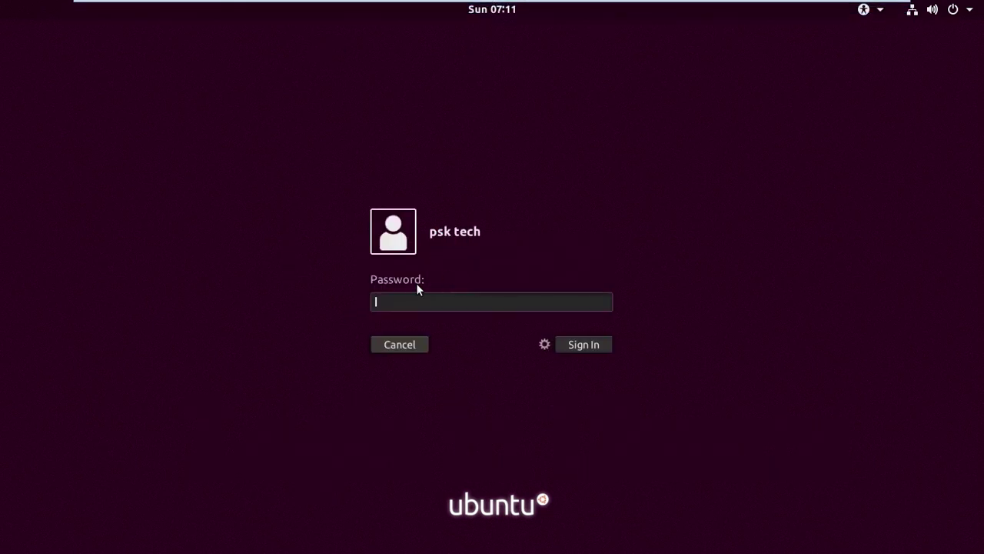
type("•••••••")
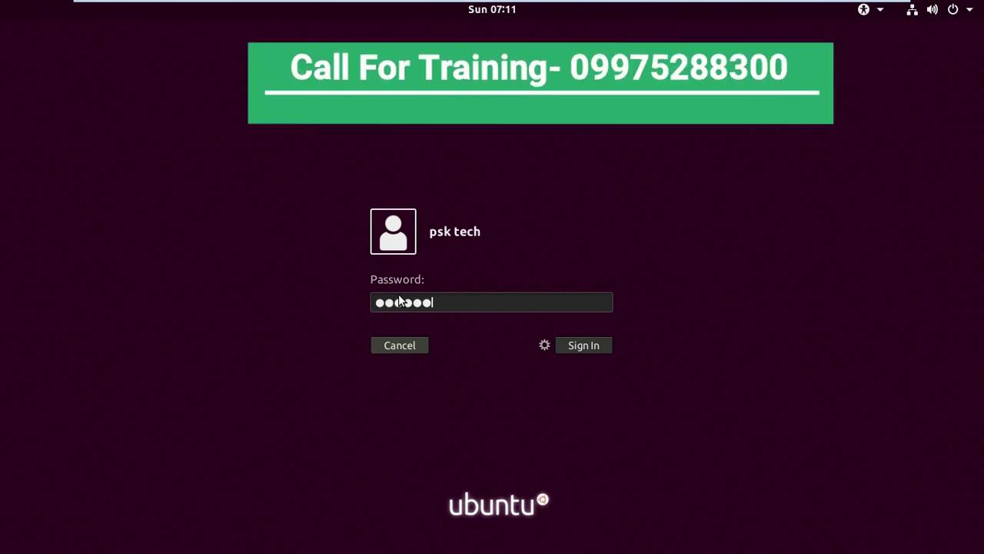
key("Return")
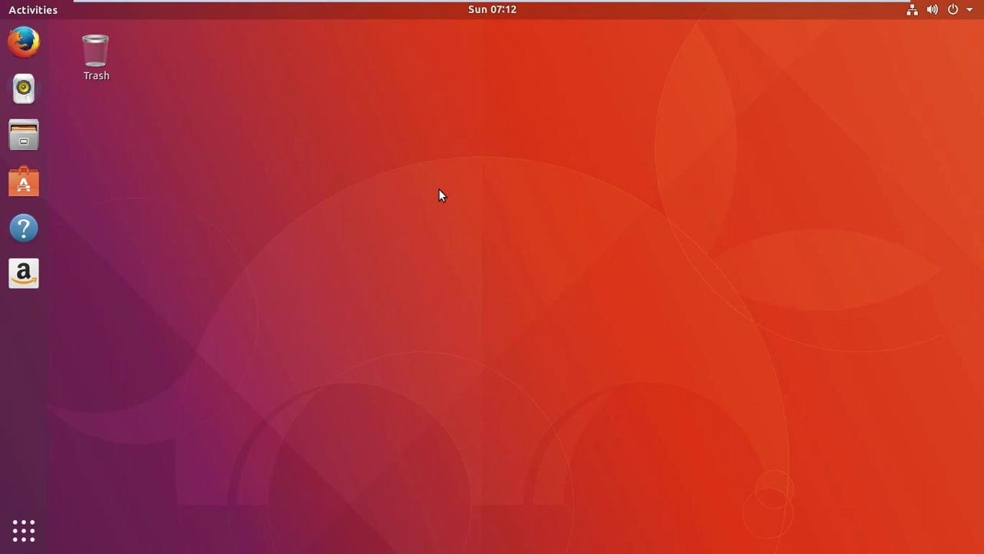
Step: Launch Firefox from the dock, dismiss the not-responding warning, then close it with both tabs
mouse_move(154, 4)
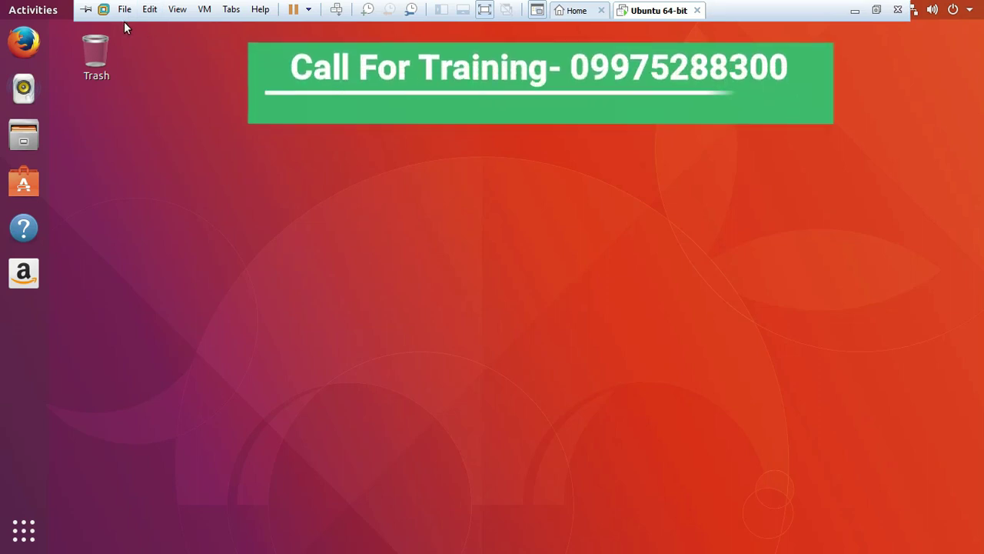
left_click(140, 95)
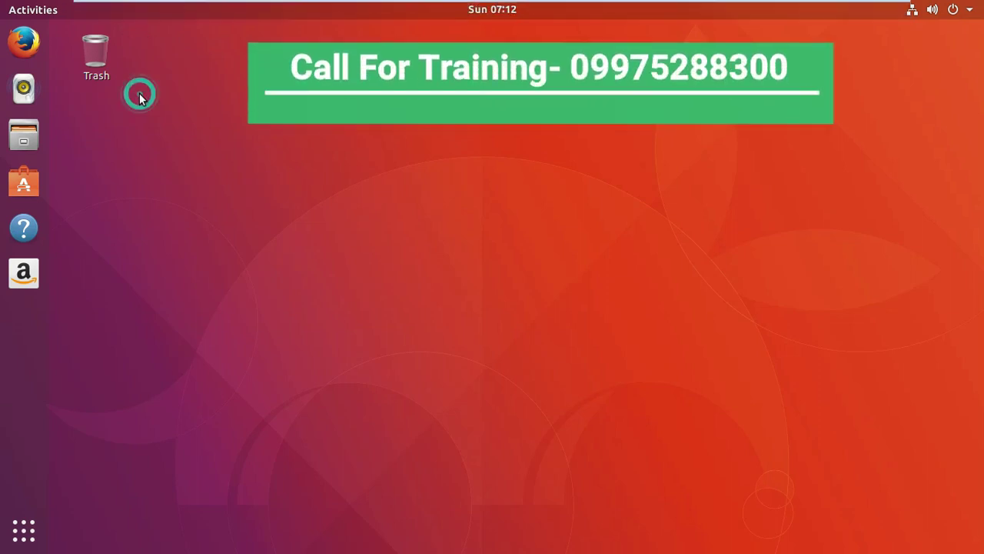
left_click(29, 48)
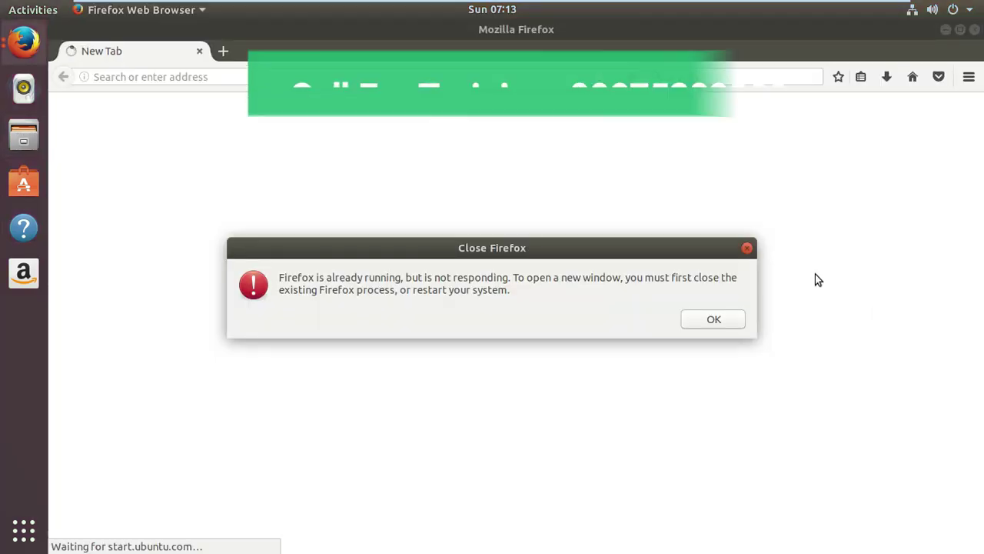
left_click(747, 248)
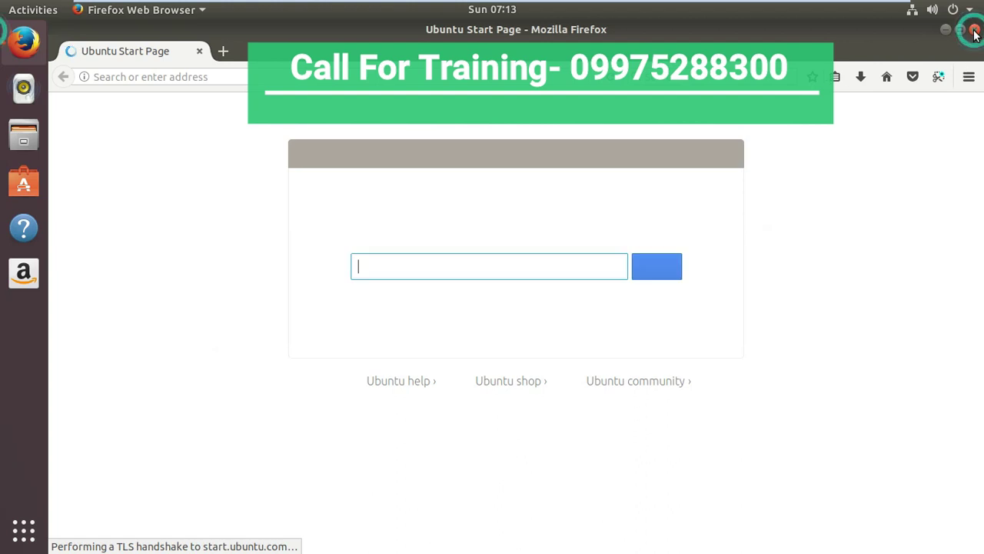
left_click(974, 31)
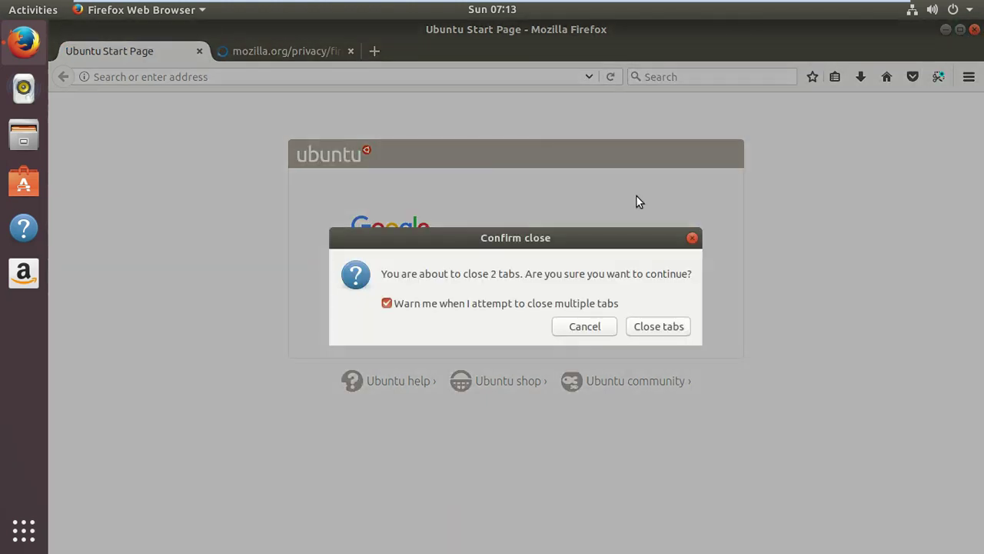
left_click(637, 327)
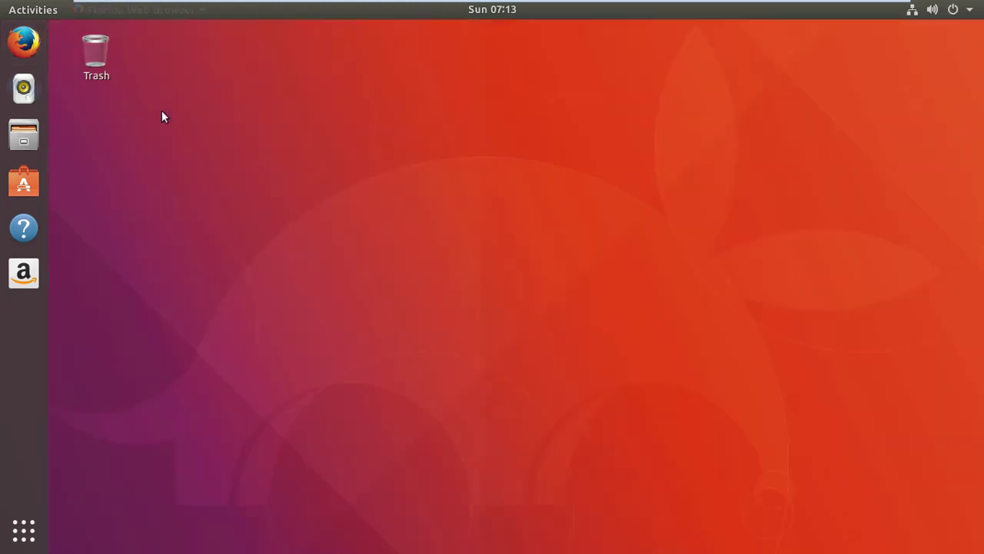
Step: Open Files and browse Downloads, Pictures, Music and Videos before returning to Home
left_click(23, 133)
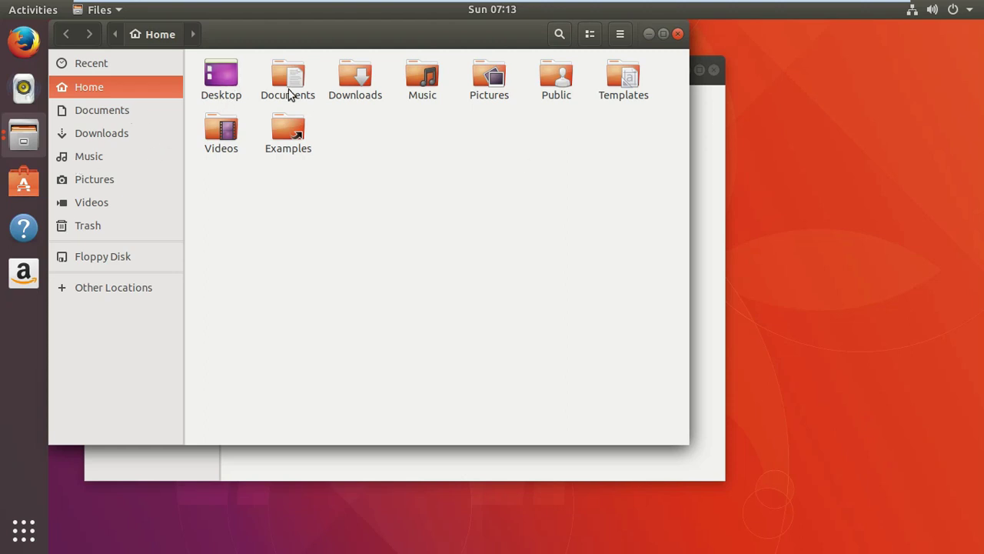
left_click(105, 140)
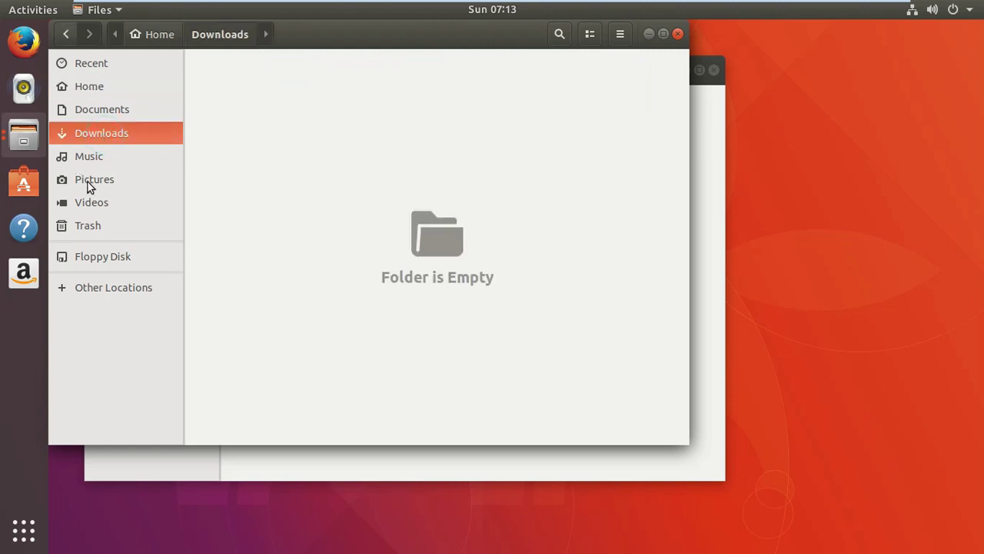
left_click(88, 182)
left_click(93, 158)
left_click(90, 204)
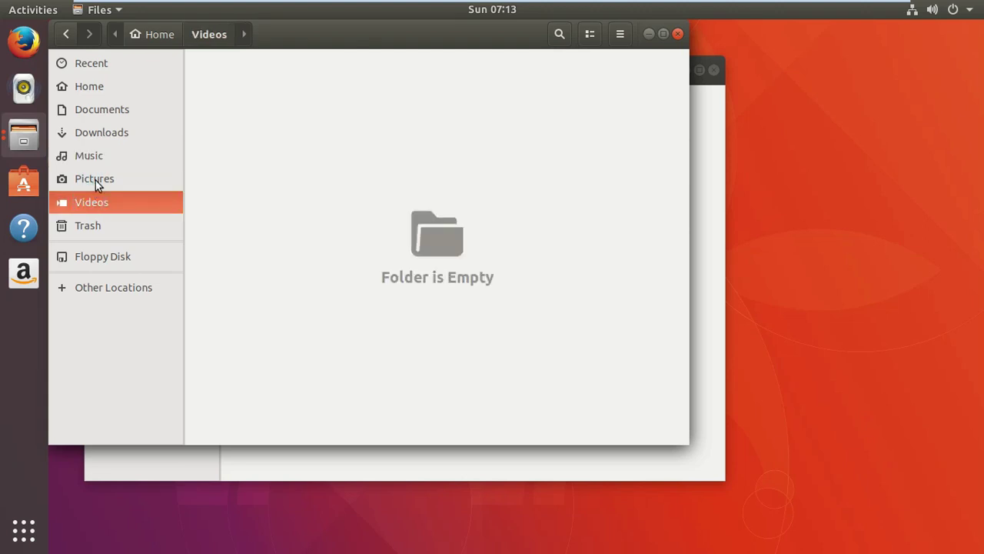
left_click(96, 180)
left_click(87, 89)
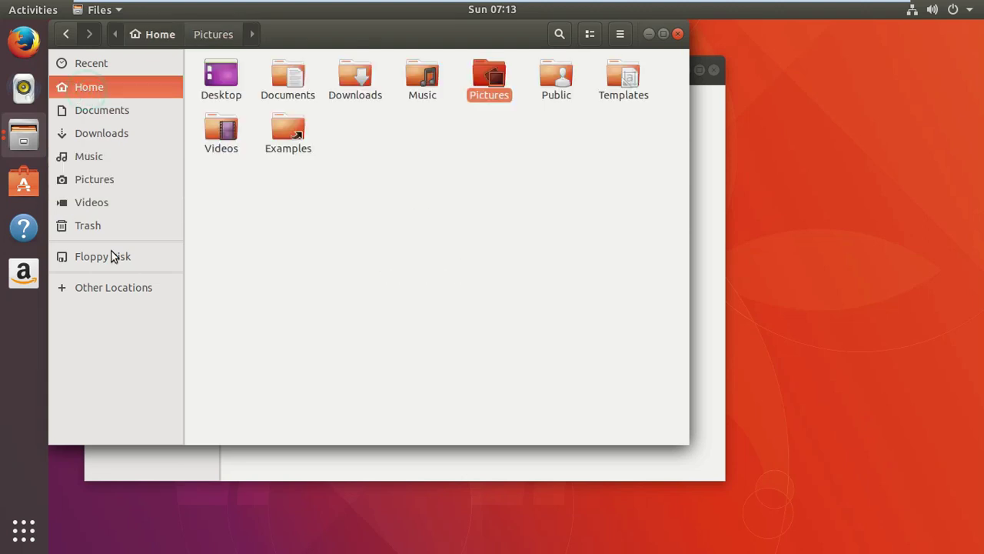
Step: View the root file system via Other Locations > Computer, then close that window
left_click(109, 292)
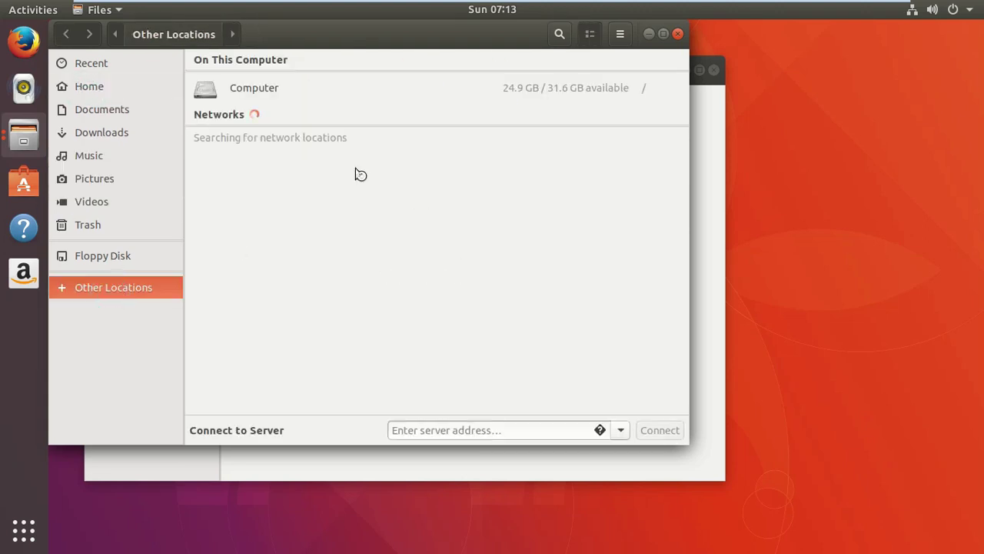
left_click(268, 98)
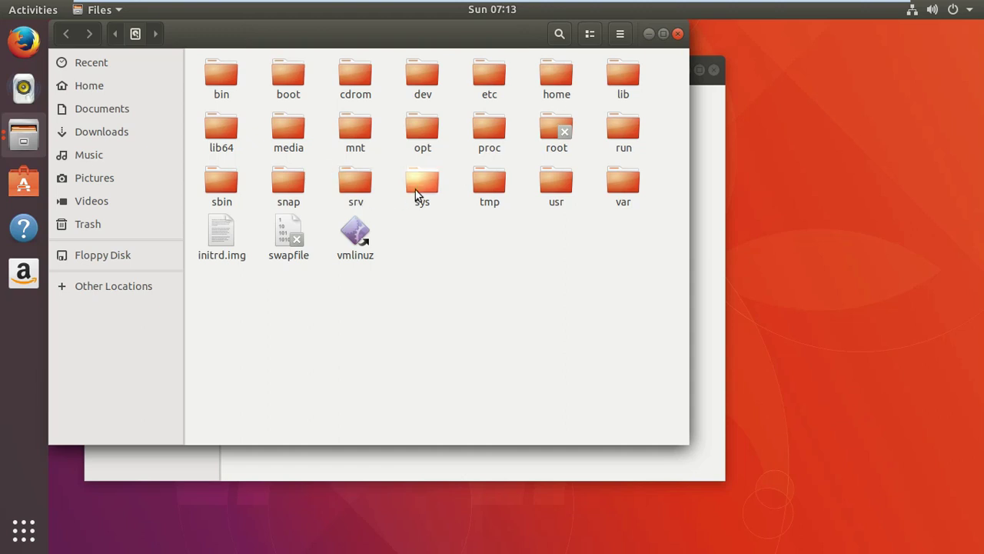
mouse_move(688, 28)
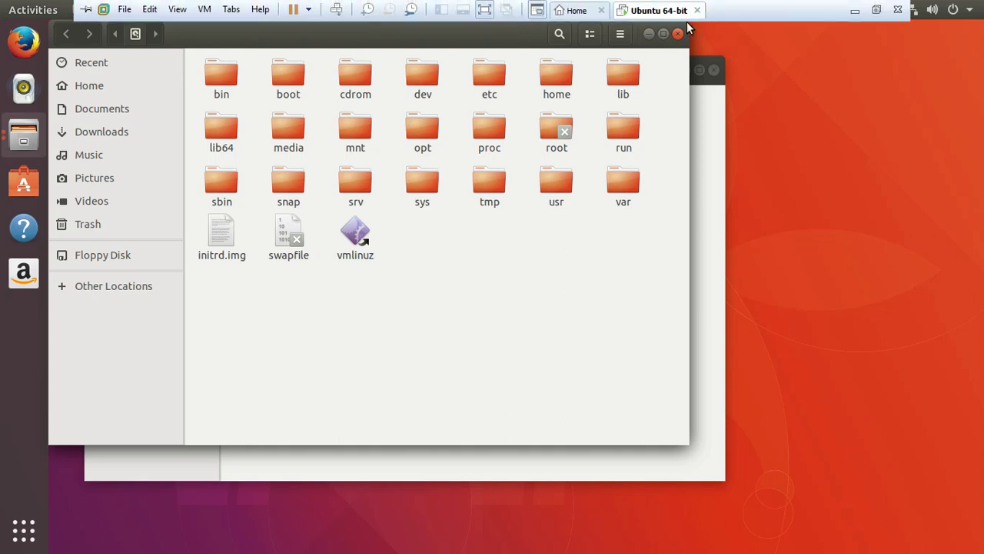
left_click(677, 33)
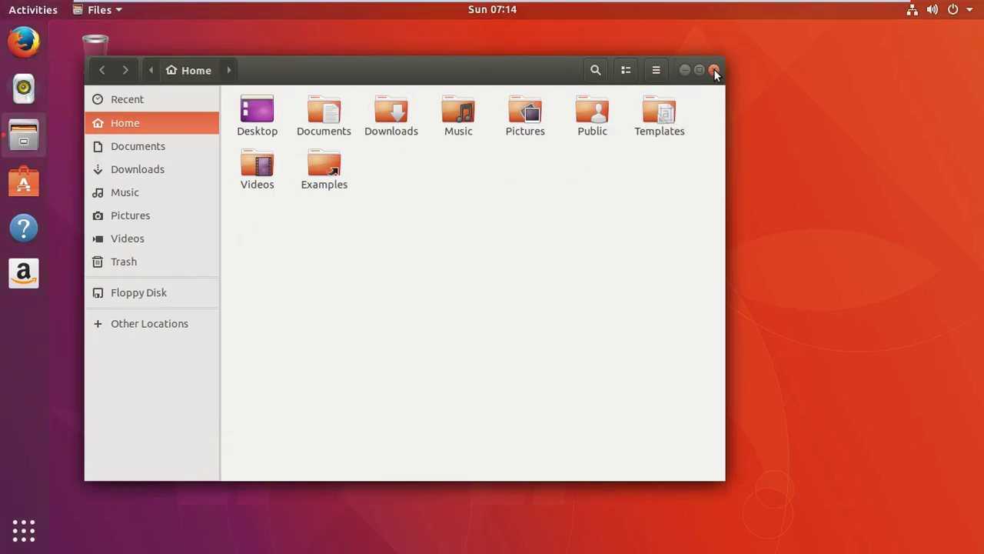
Step: Close the Files window, launch LibreOffice Calc with a blank Untitled 1 sheet, then close it
left_click(713, 70)
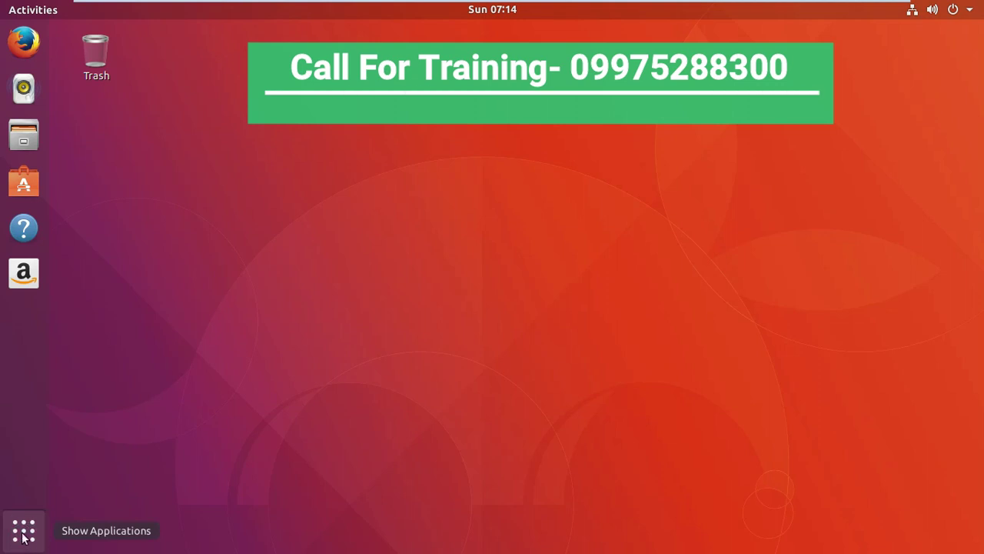
left_click(22, 534)
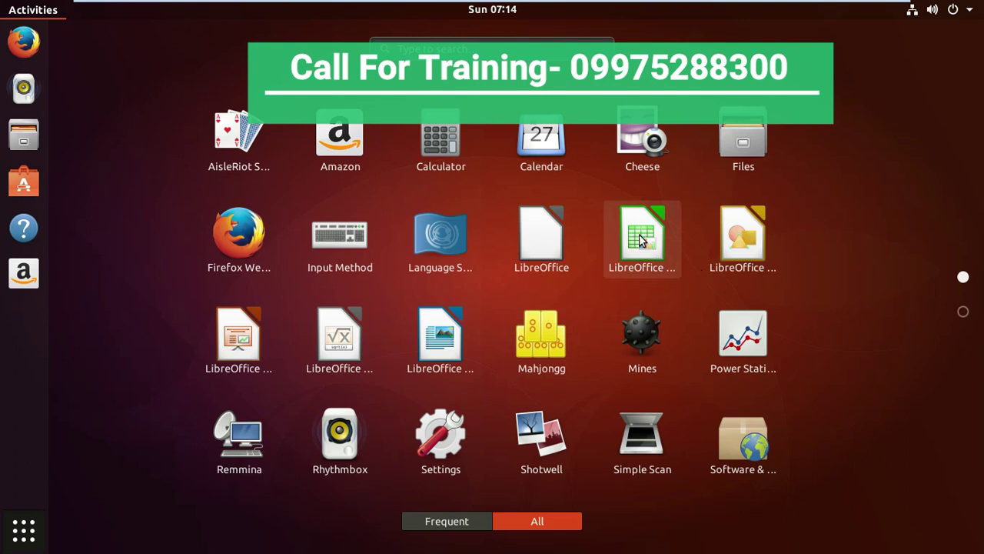
left_click(648, 281)
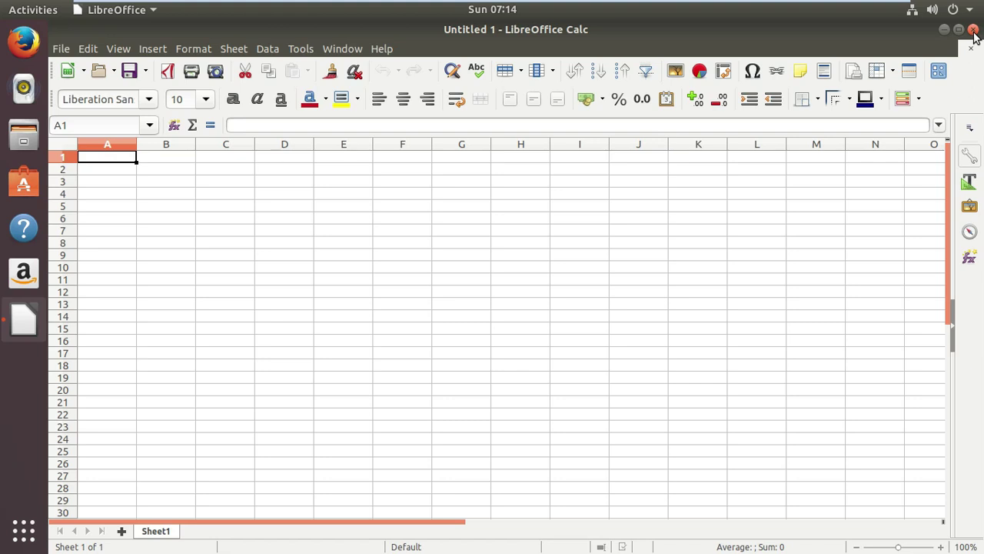
left_click(972, 31)
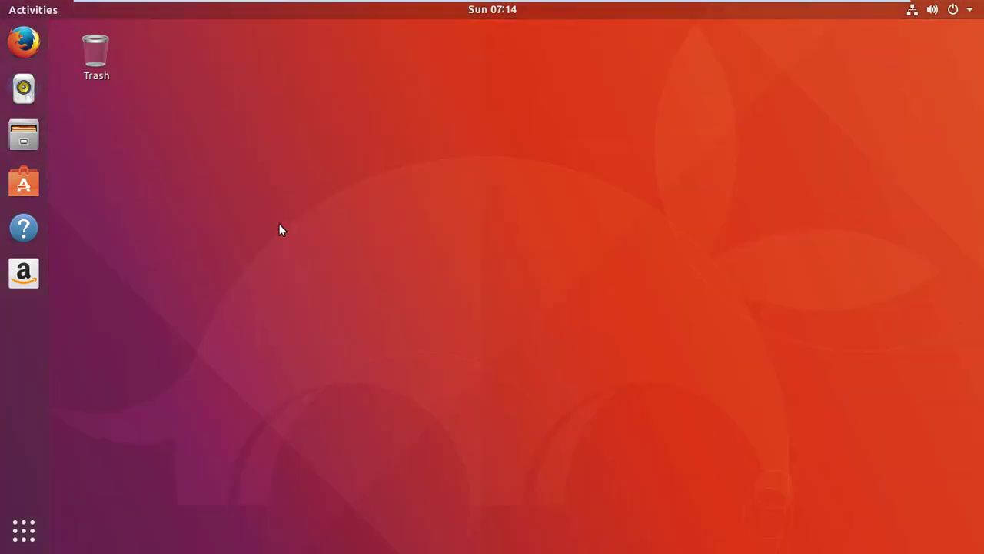
left_click(23, 530)
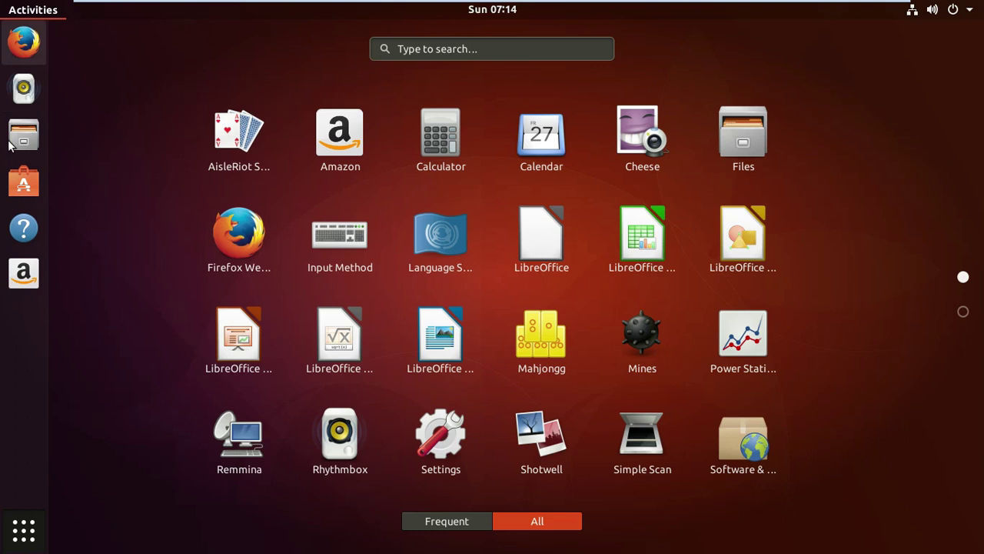
left_click(24, 530)
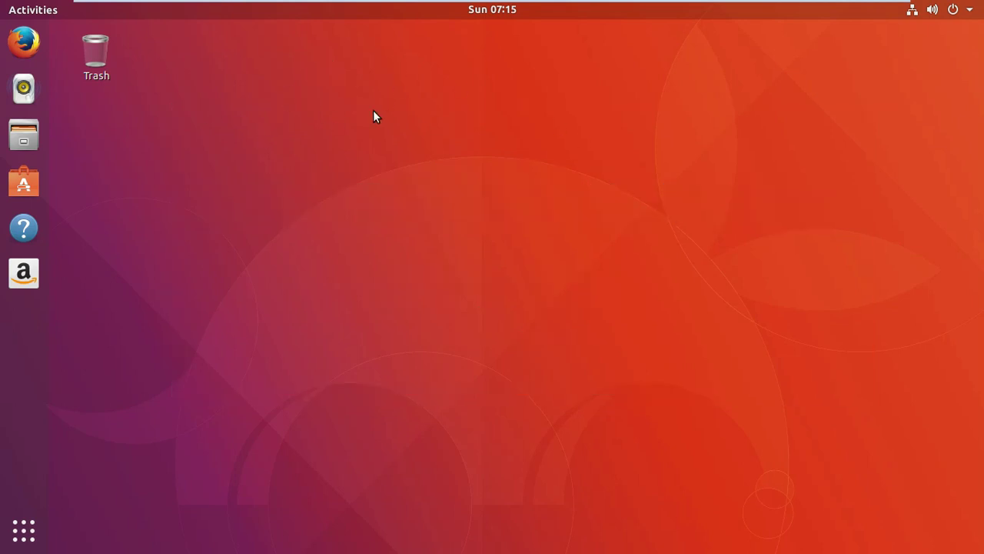
mouse_move(362, 6)
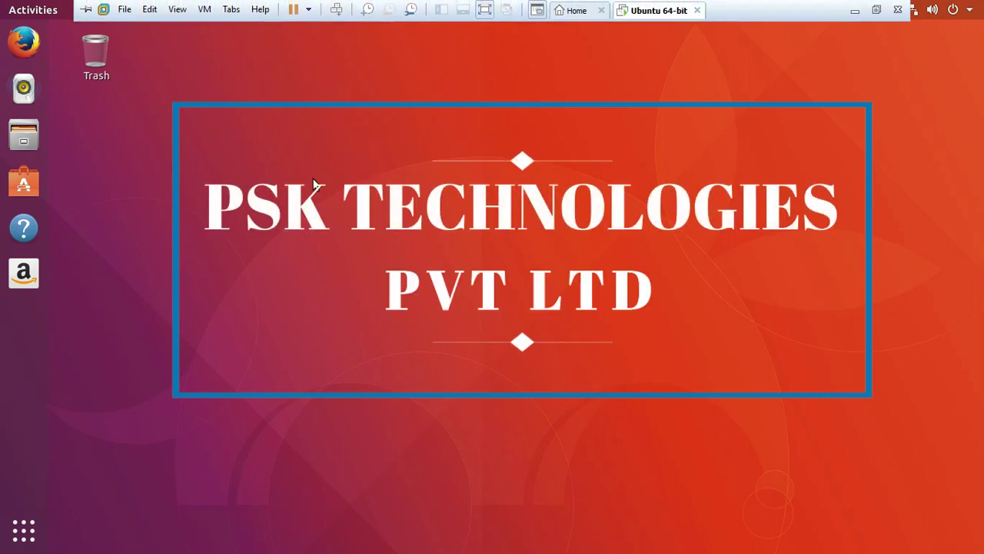
left_click(310, 179)
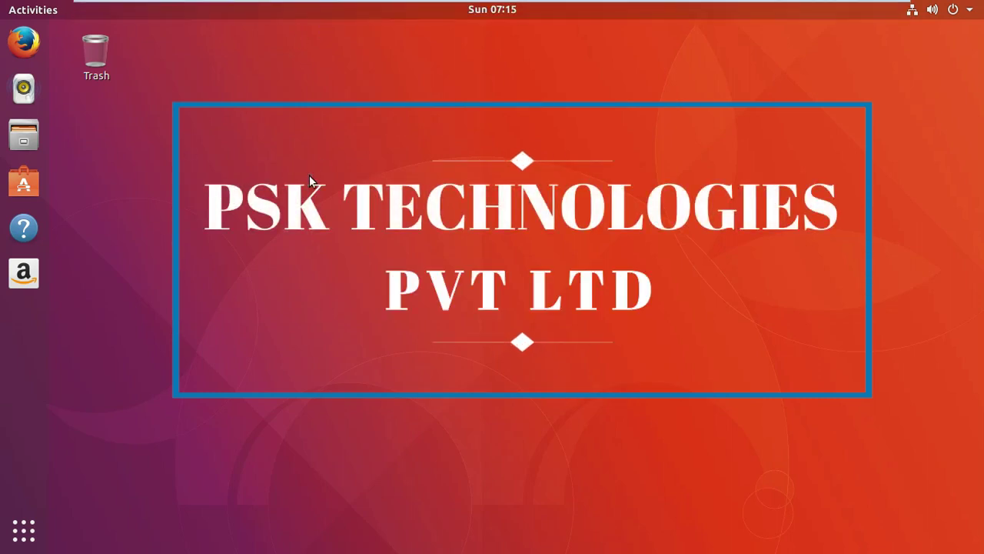